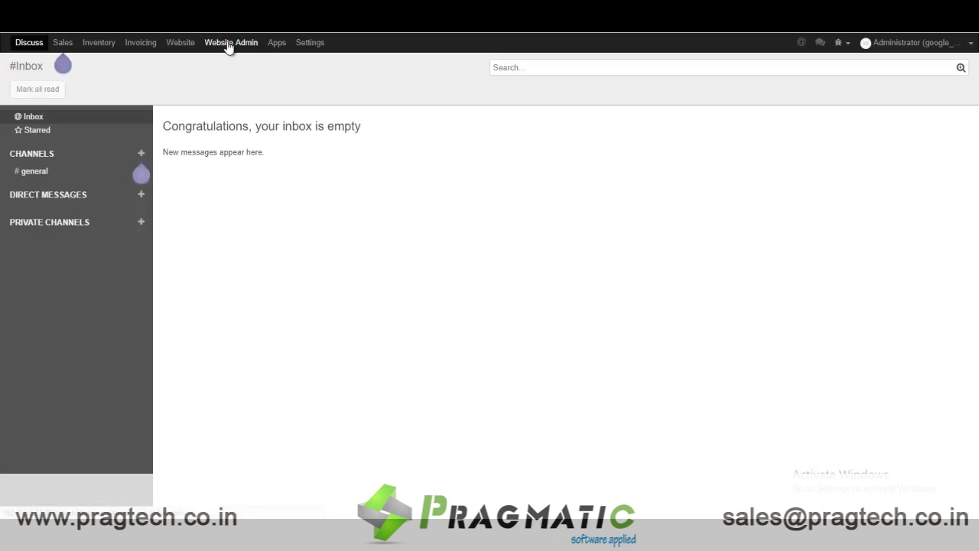
Step: Enter the Google Maps API key in the Website settings and apply it
click(228, 44)
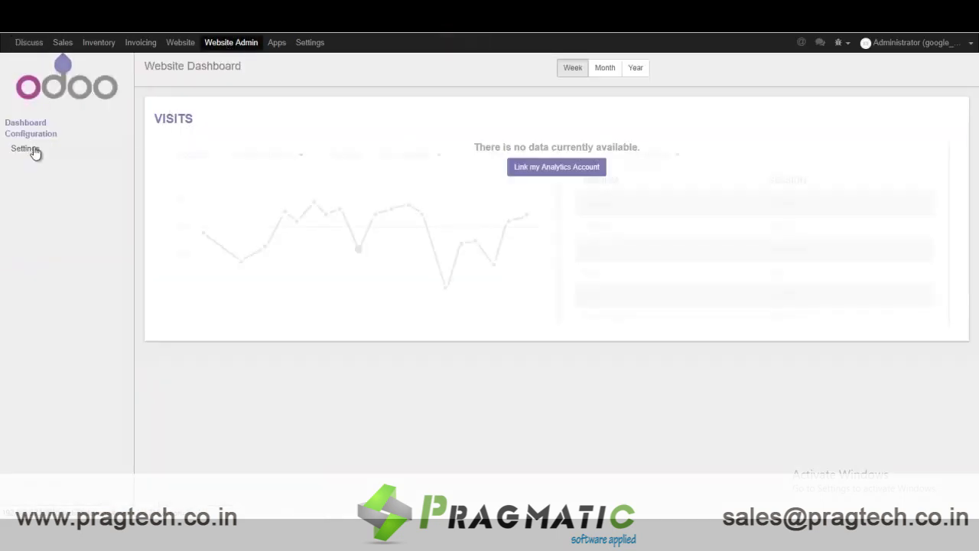
click(31, 149)
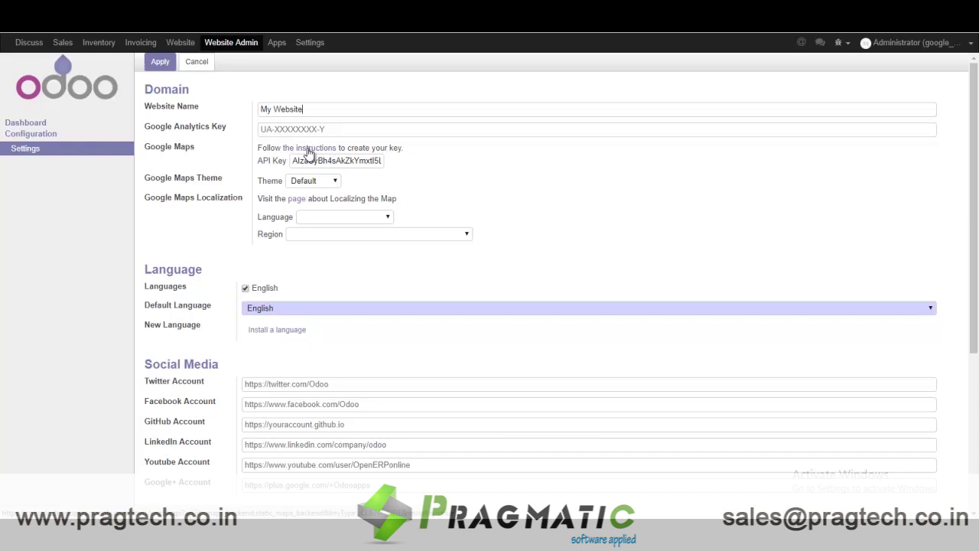
click(161, 62)
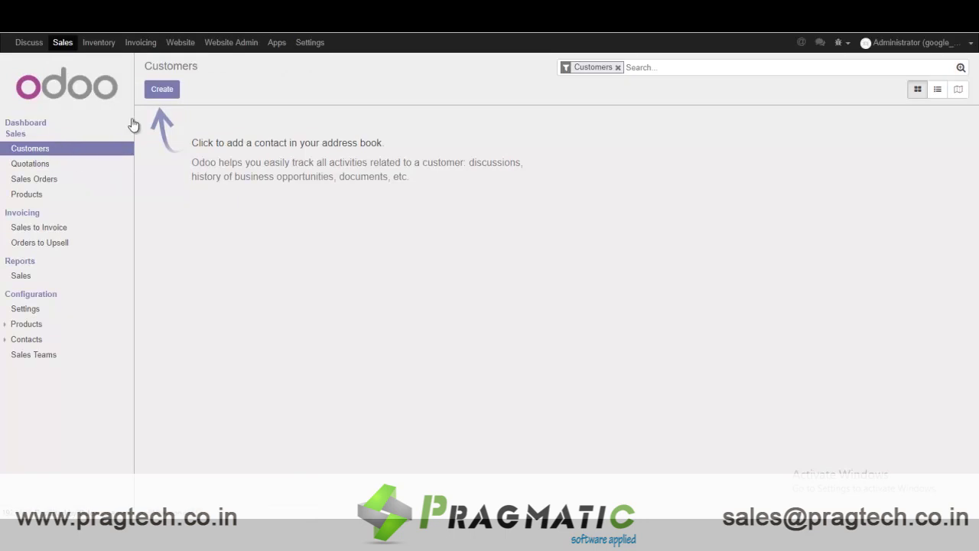
Step: Create and save customer Pragmatic Techsoft Pvt Ltd, auto-filling its Pune address, phone and website
click(161, 91)
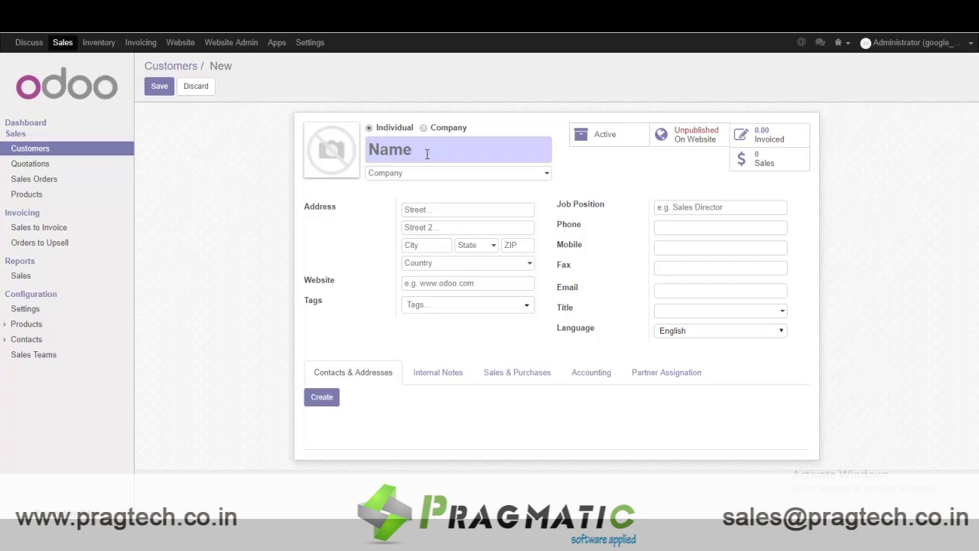
text(pragmati)
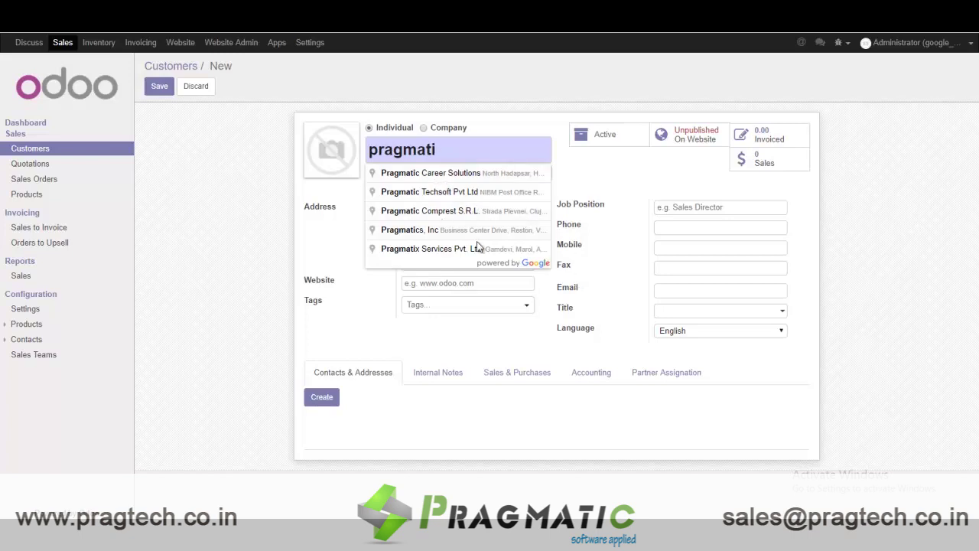
click(457, 194)
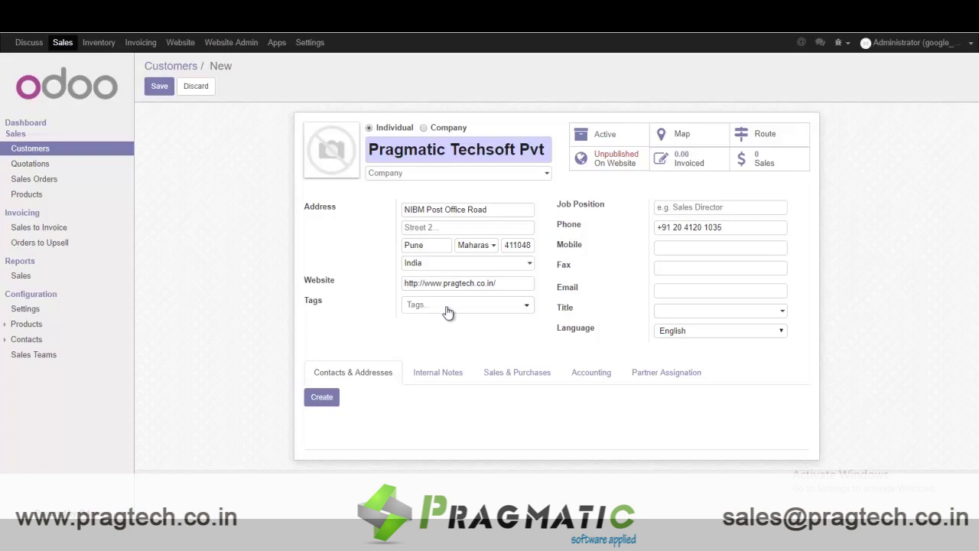
click(160, 88)
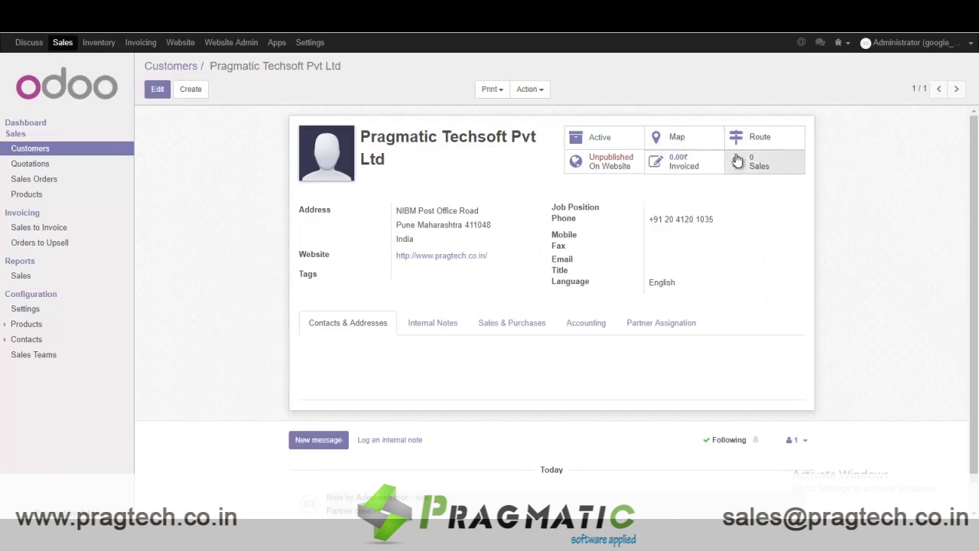
Step: Show Pragmatic Techsoft's map pin at NIBM Post Office Road, Pune, then its route
click(692, 139)
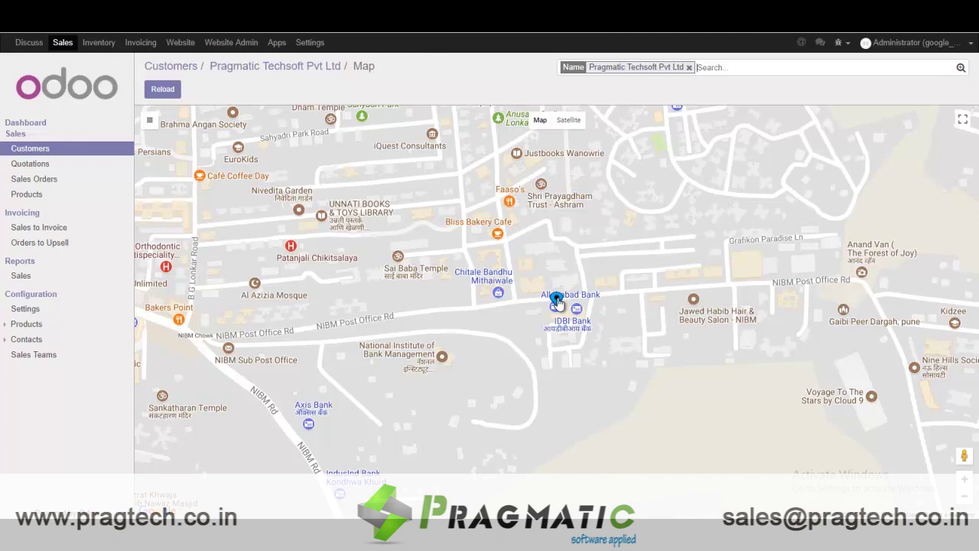
click(557, 301)
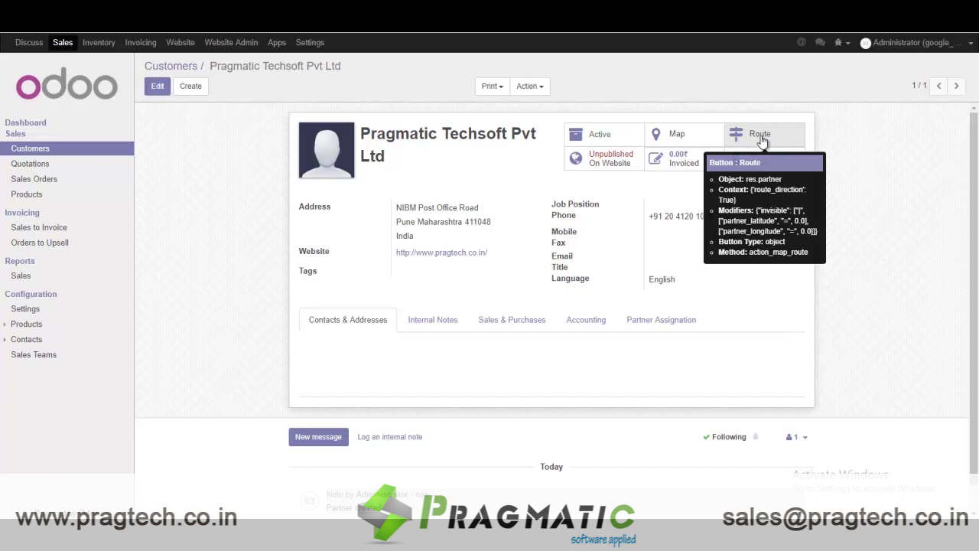
click(759, 136)
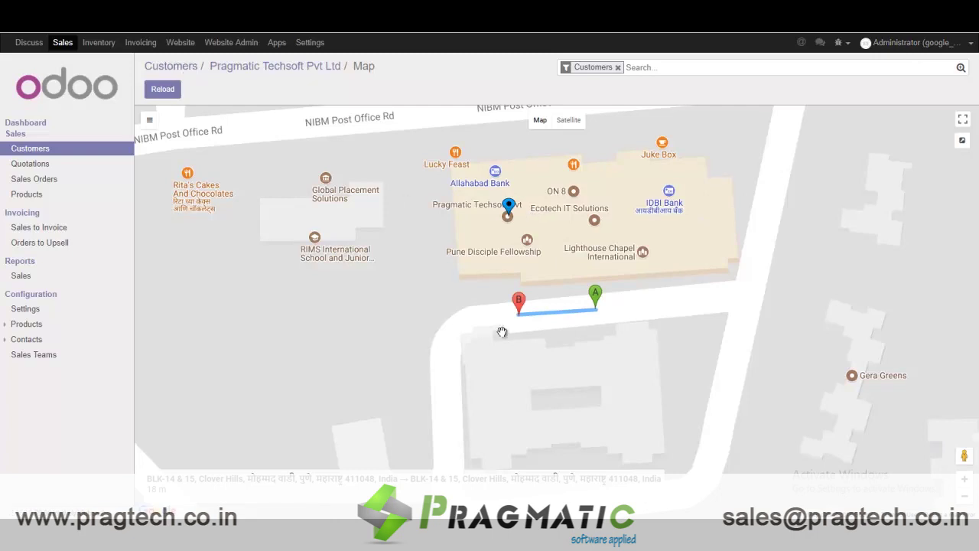
Step: Add customer Amanora Mall from its Google suggestion, save, and show the 8.7 km route
click(184, 70)
click(177, 95)
text(Amanora)
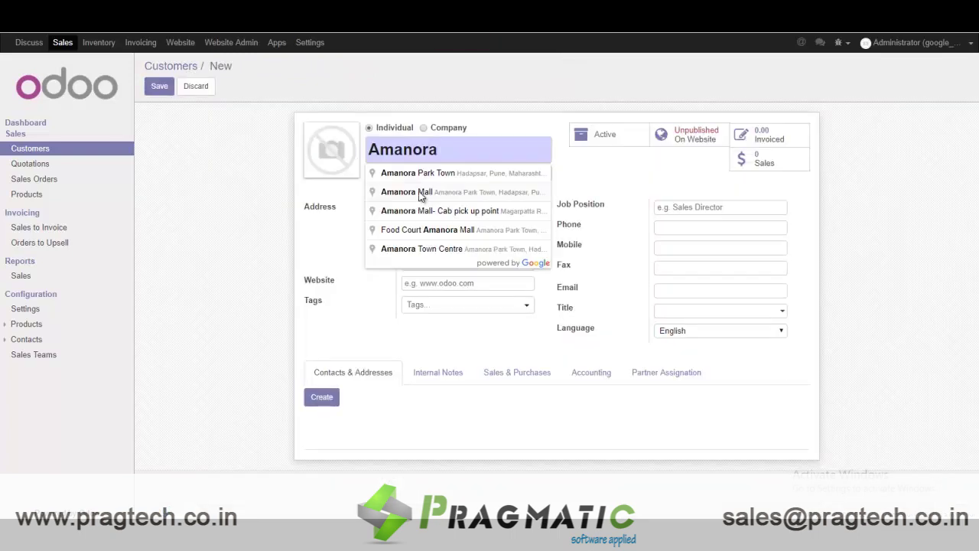
click(420, 192)
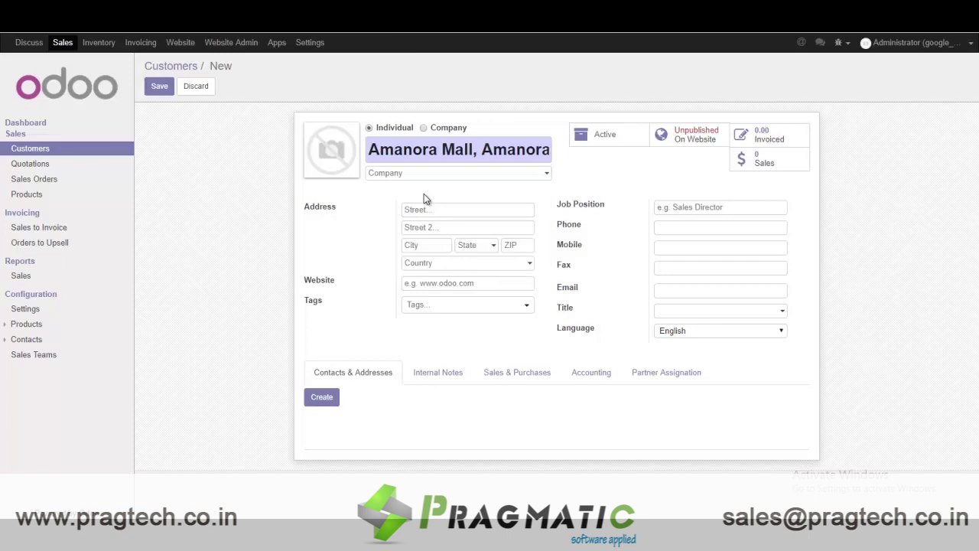
click(158, 87)
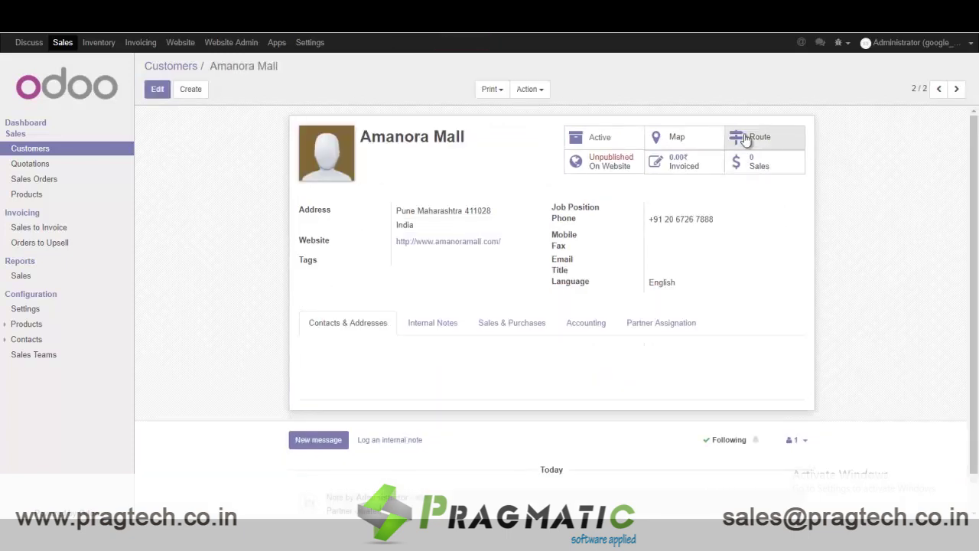
click(760, 142)
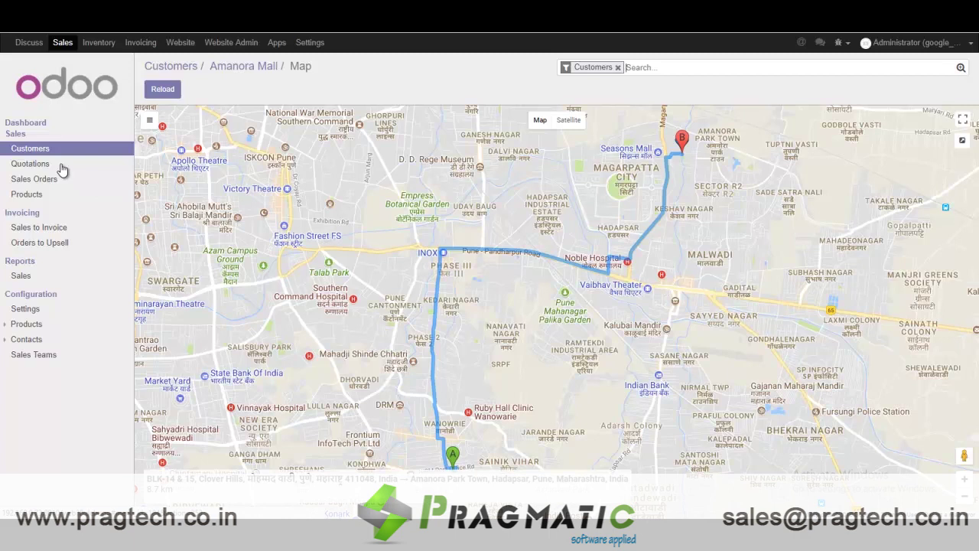
Step: Start a new quotation with Amanora Mall as the customer
click(36, 165)
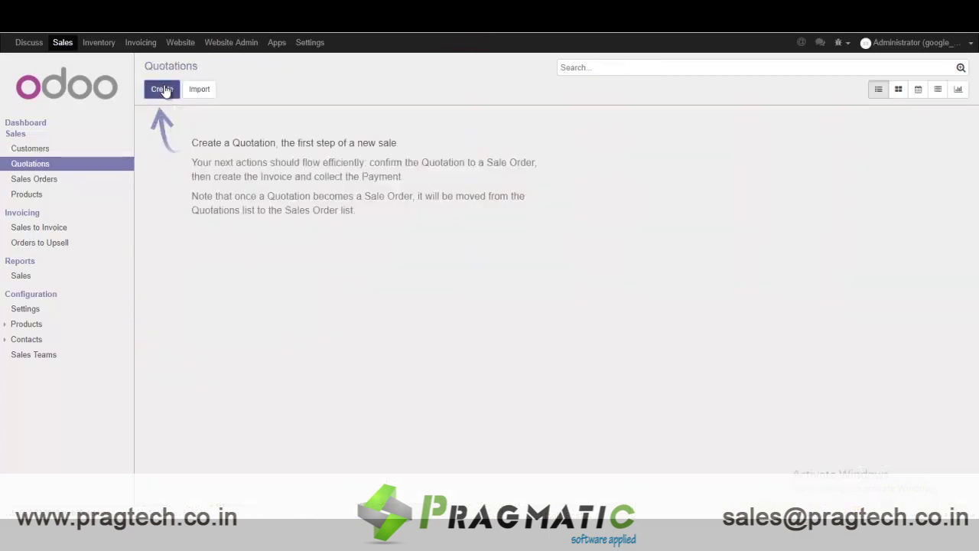
click(163, 90)
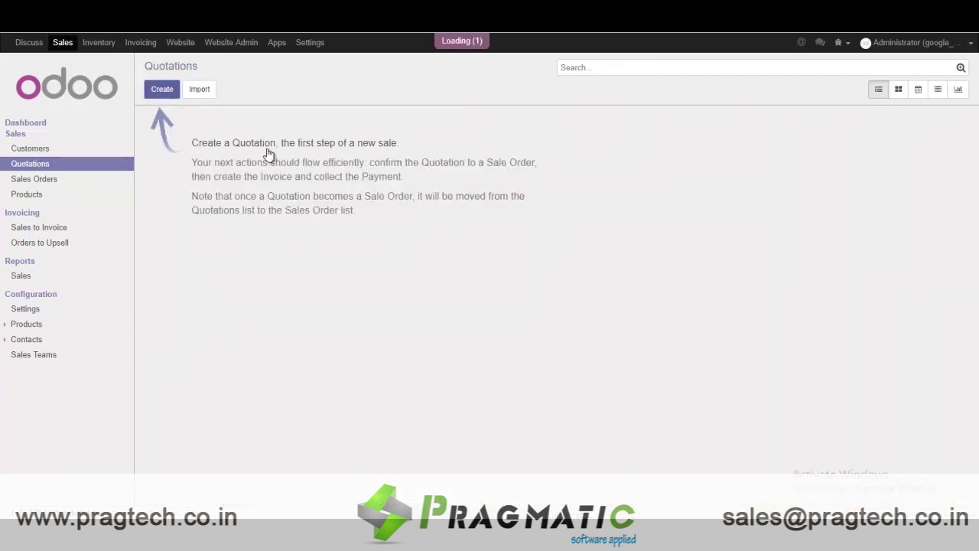
click(425, 189)
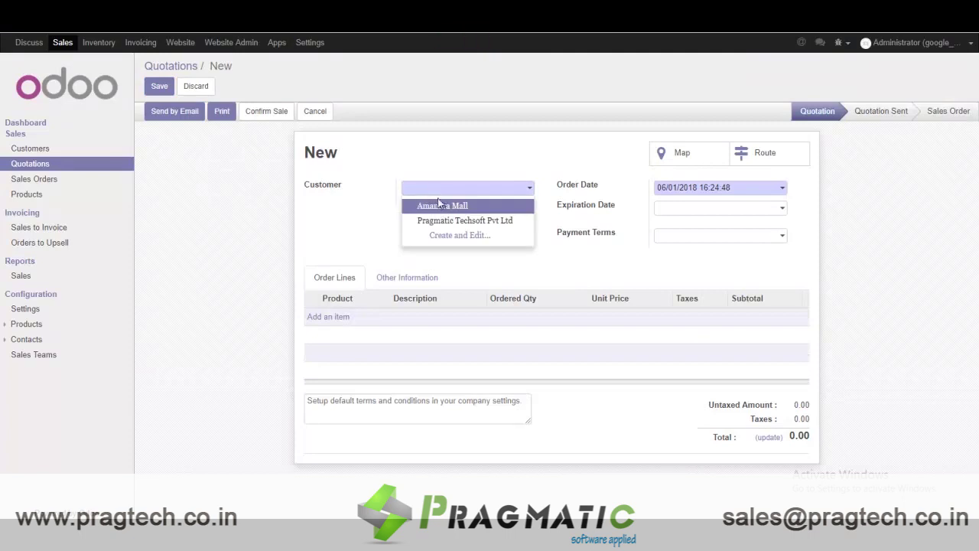
click(438, 189)
click(441, 192)
click(442, 207)
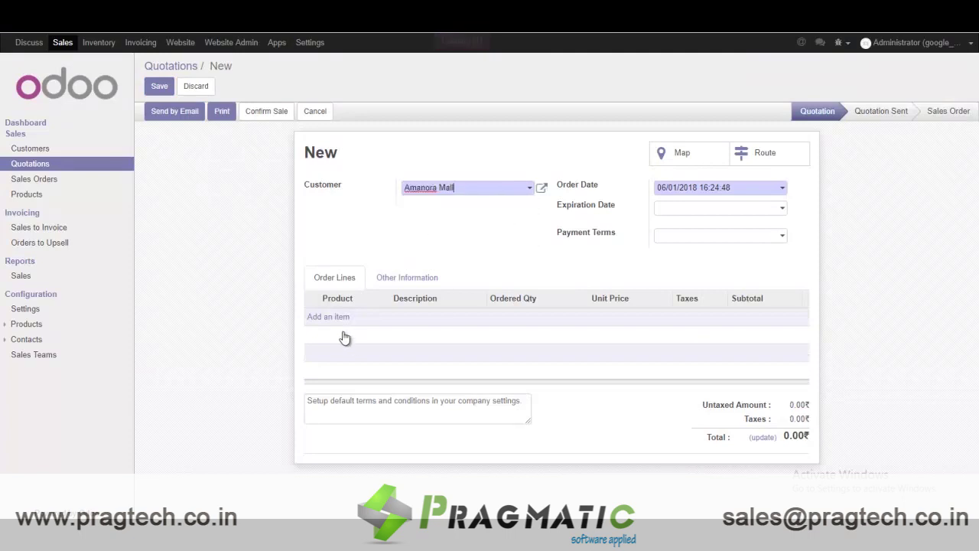
Step: Add a line with new product Test Product priced 1500, then save quotation SO001
click(329, 316)
click(366, 336)
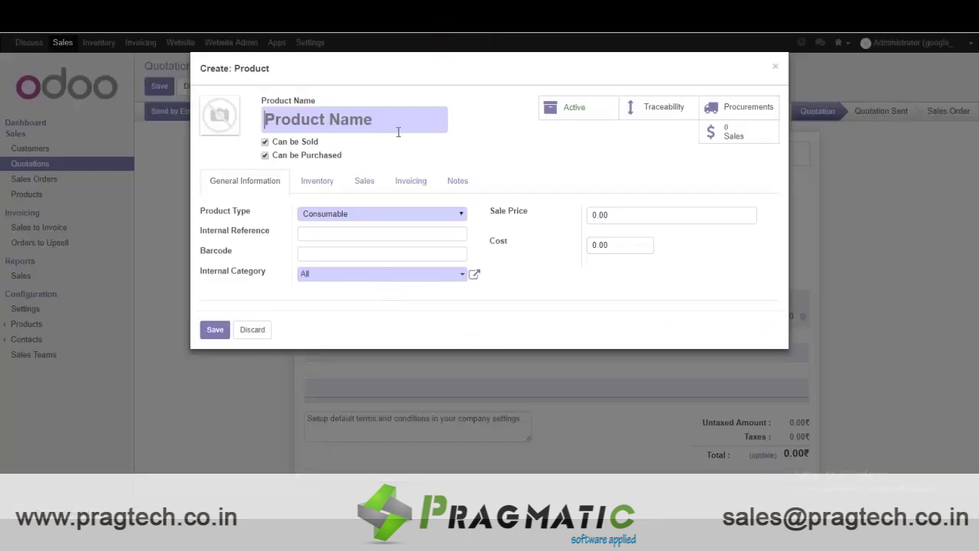
text(Test )
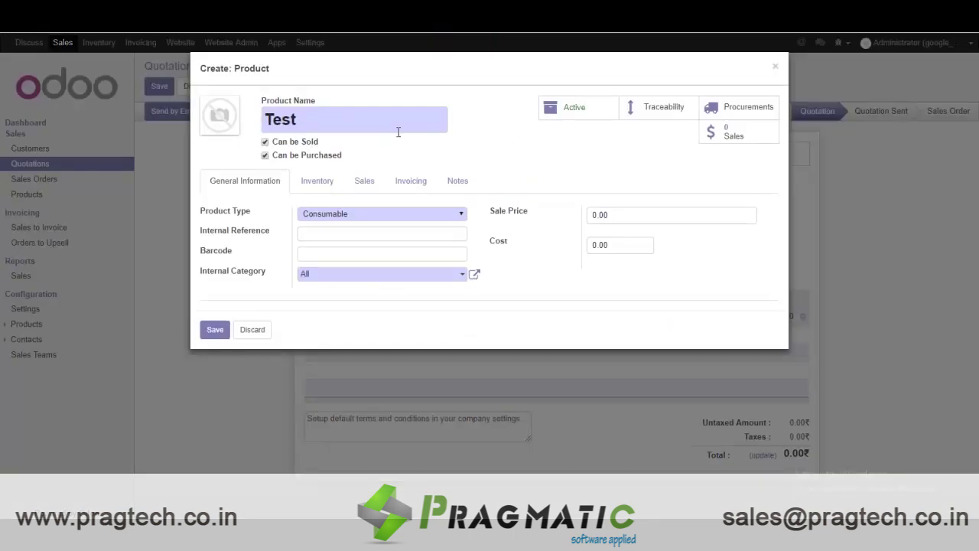
text(Product)
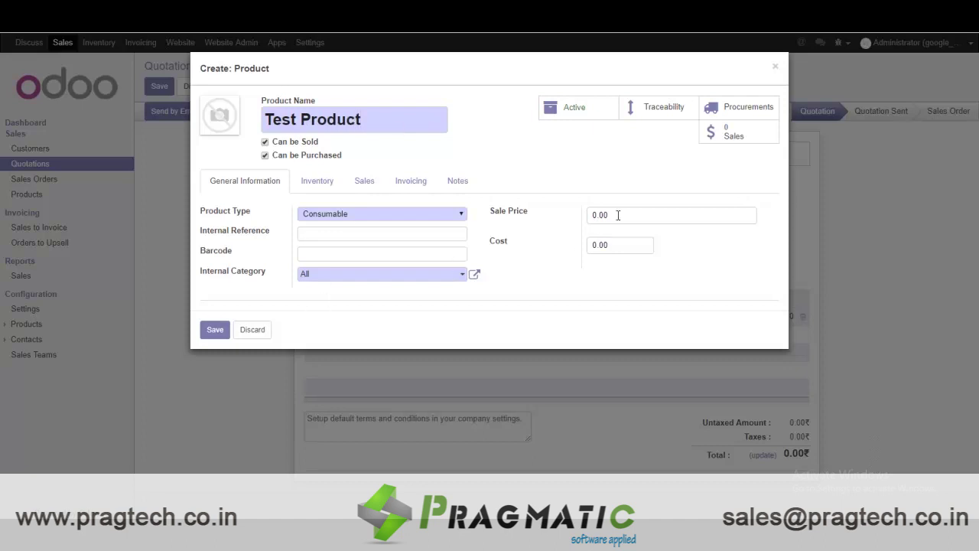
click(619, 214)
text(15)
click(215, 329)
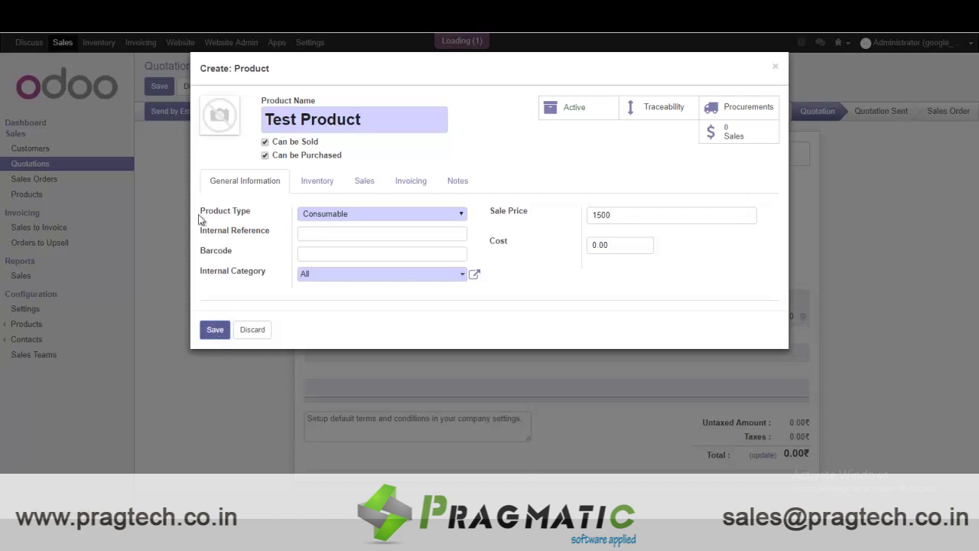
click(159, 87)
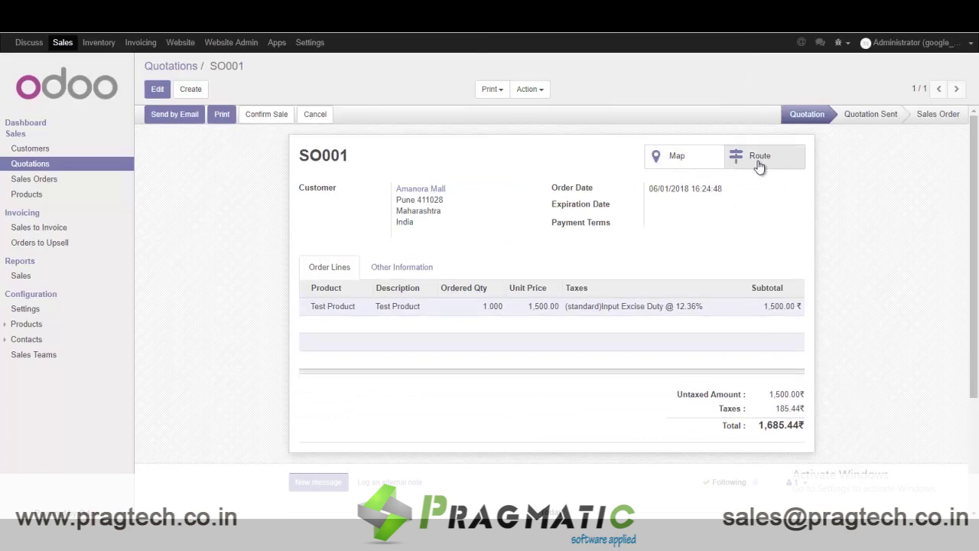
click(681, 161)
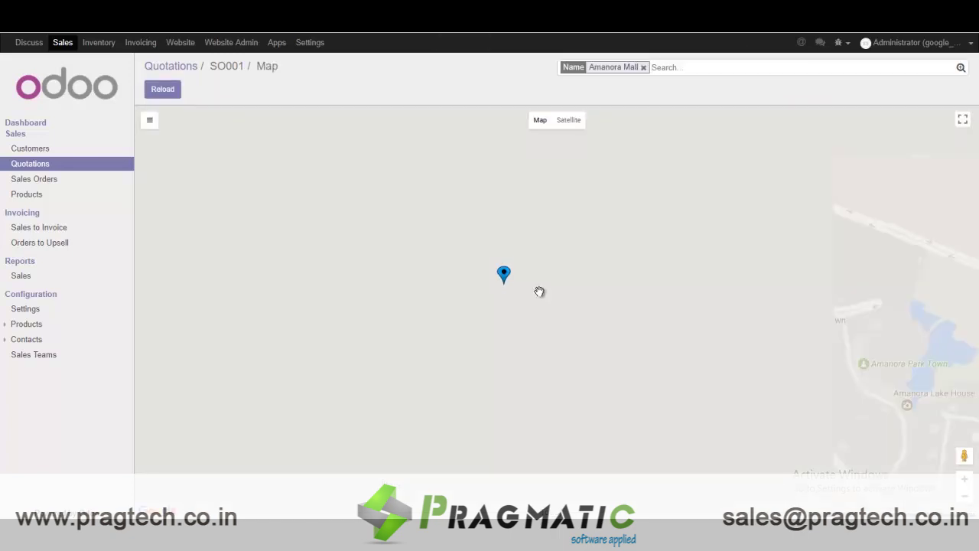
click(504, 274)
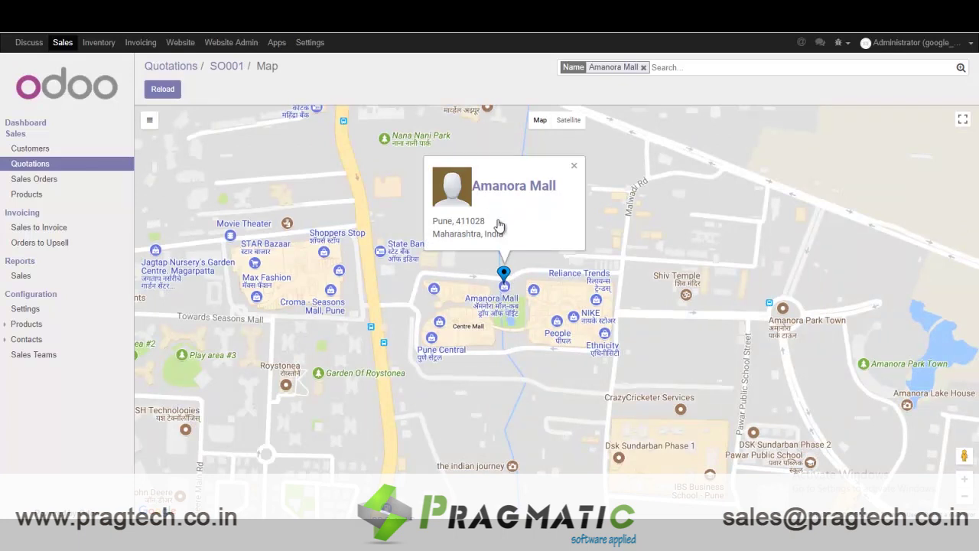
click(215, 68)
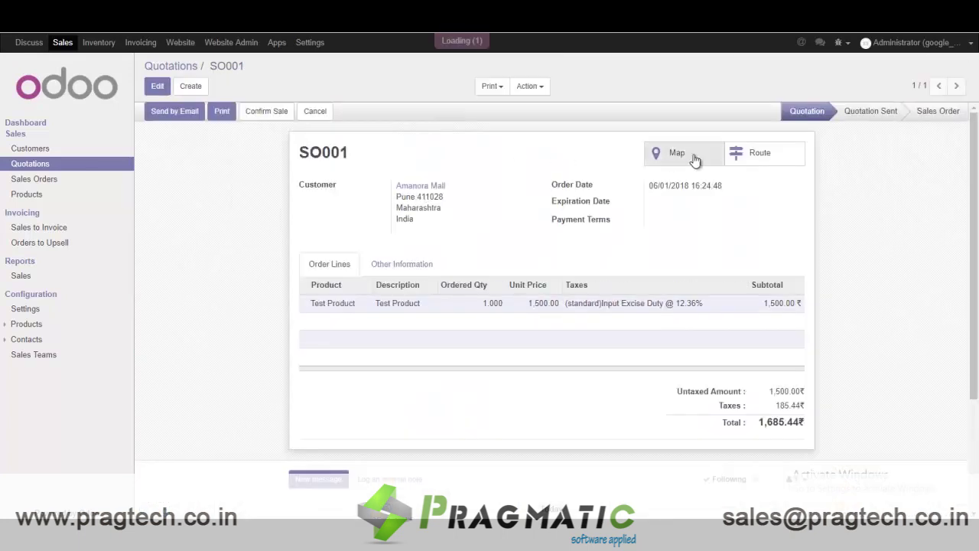
click(759, 155)
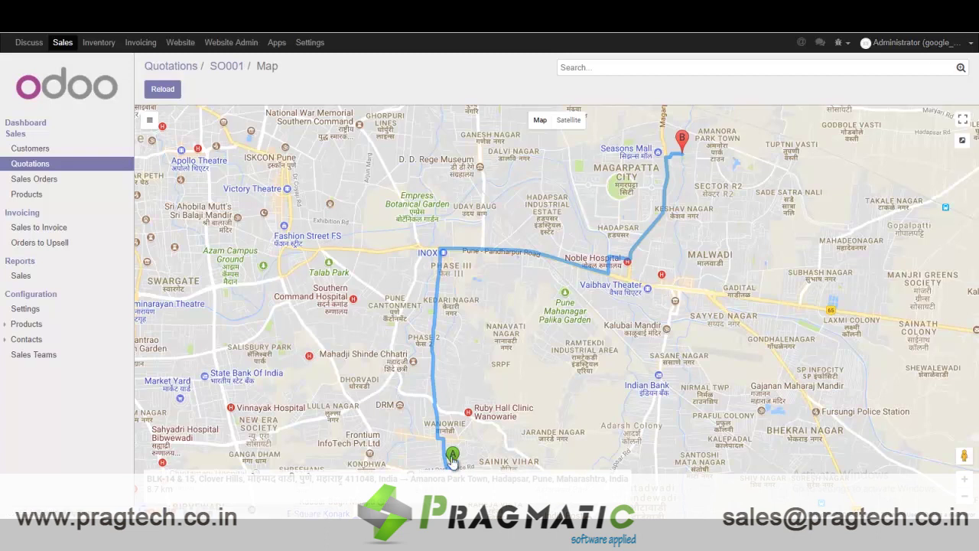
scroll(673, 157, down, 1)
click(31, 163)
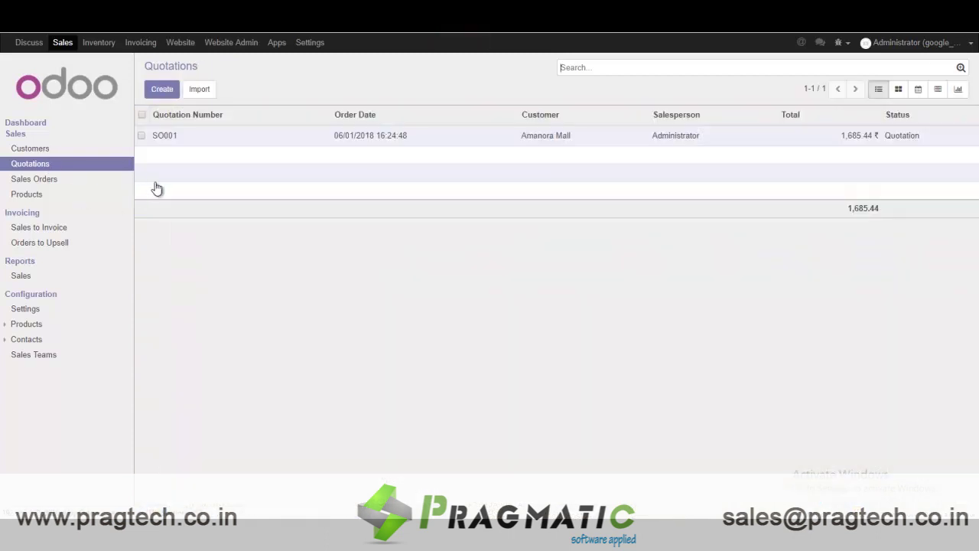
click(322, 138)
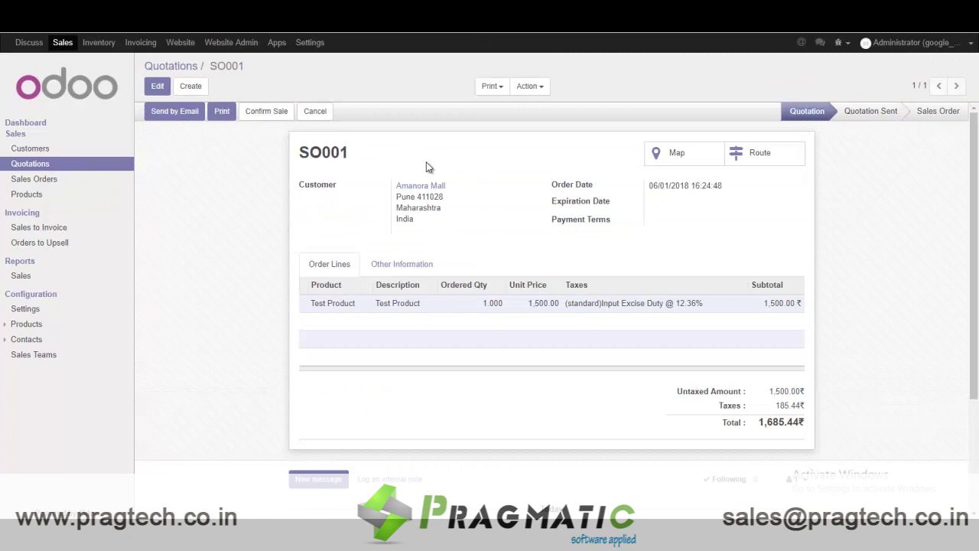
Step: Confirm SO001 as a sale and review its delivery WH/OUT/00001 before returning
click(264, 113)
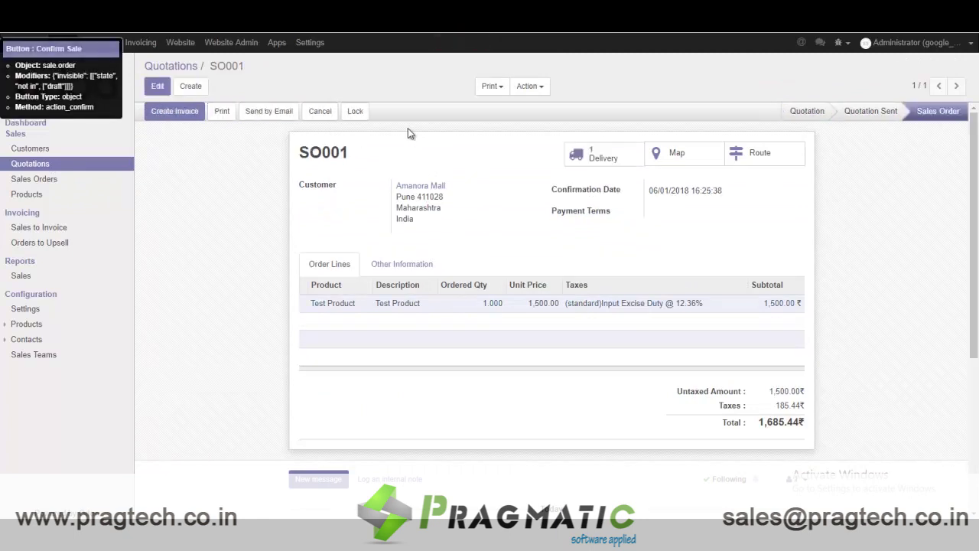
click(603, 157)
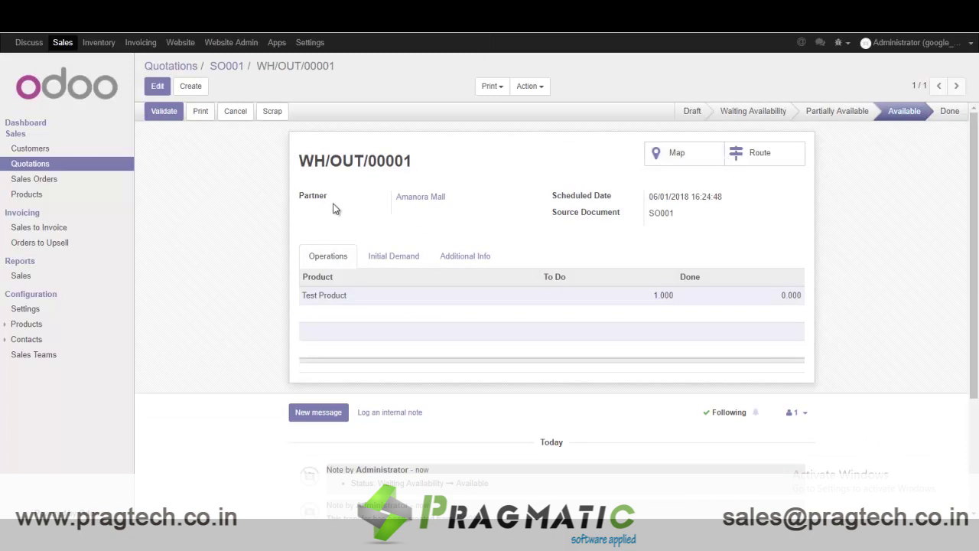
click(227, 66)
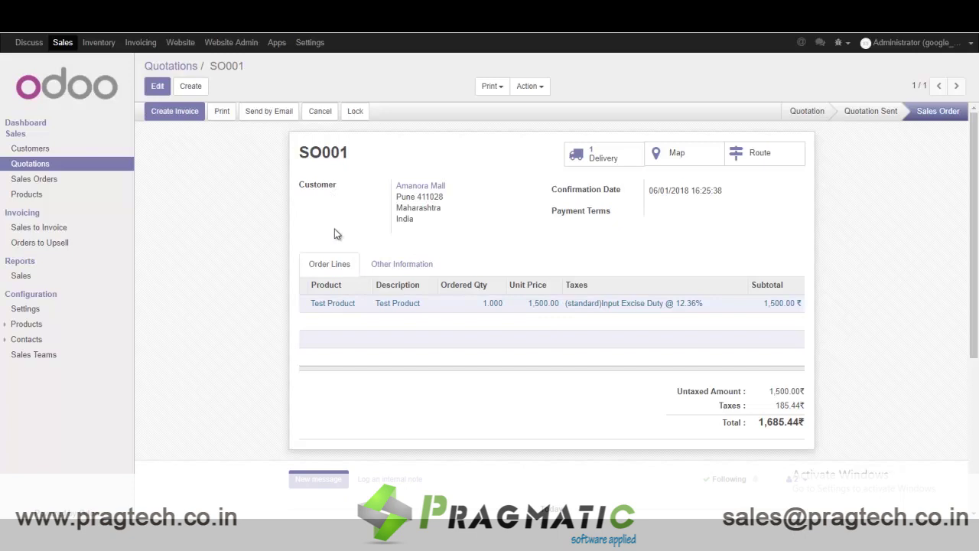